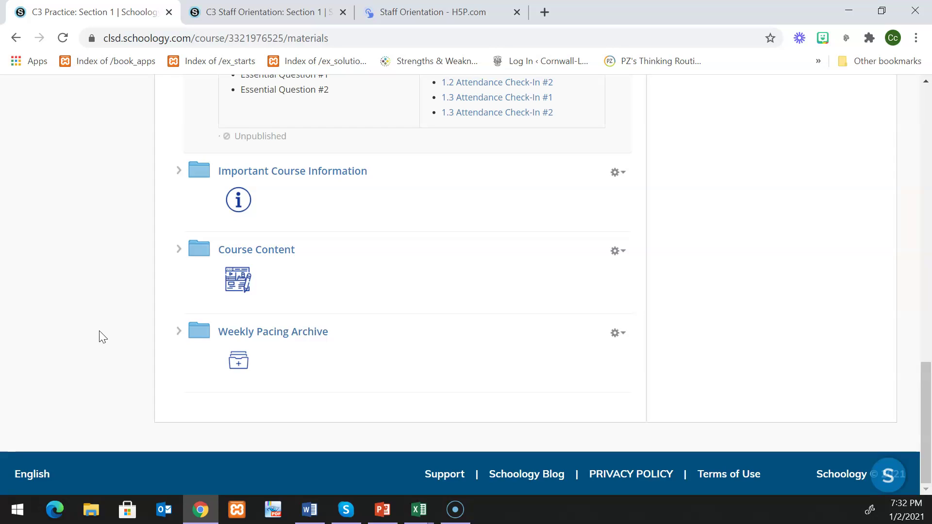
Open the Lesson 1.1 folder inside Unit 1: Best Practices of the Course Content folder.
click(103, 329)
click(159, 298)
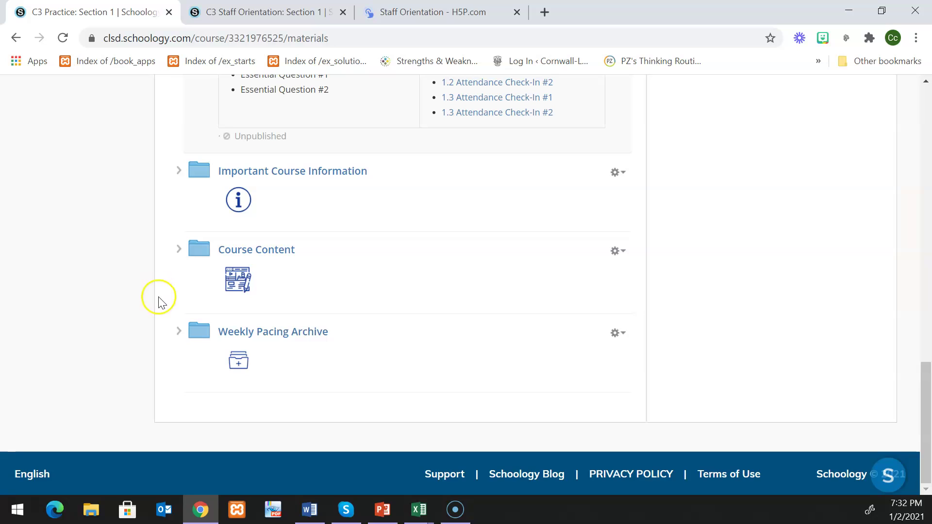
click(179, 257)
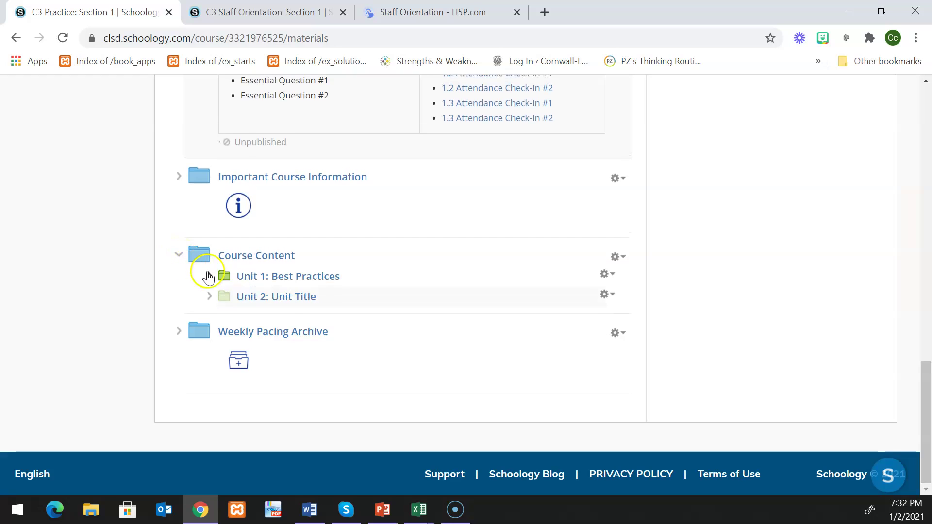
click(209, 277)
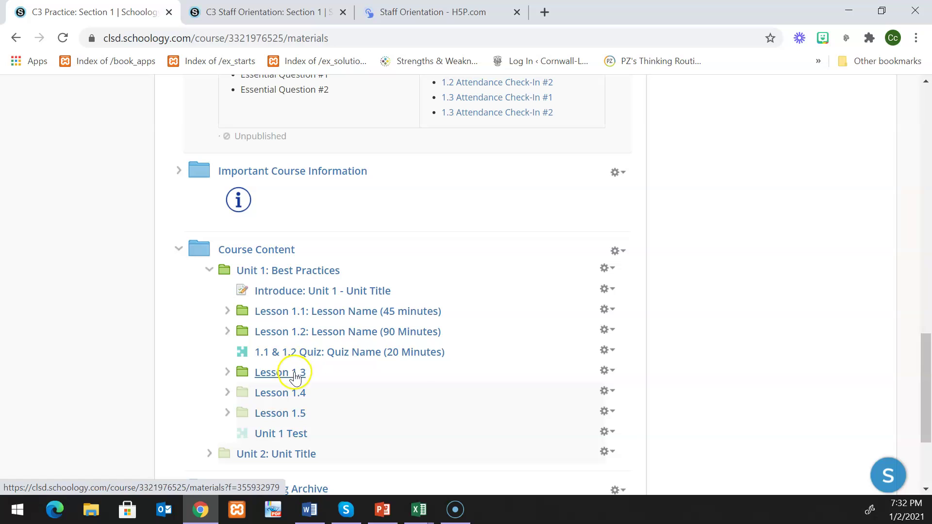
click(287, 313)
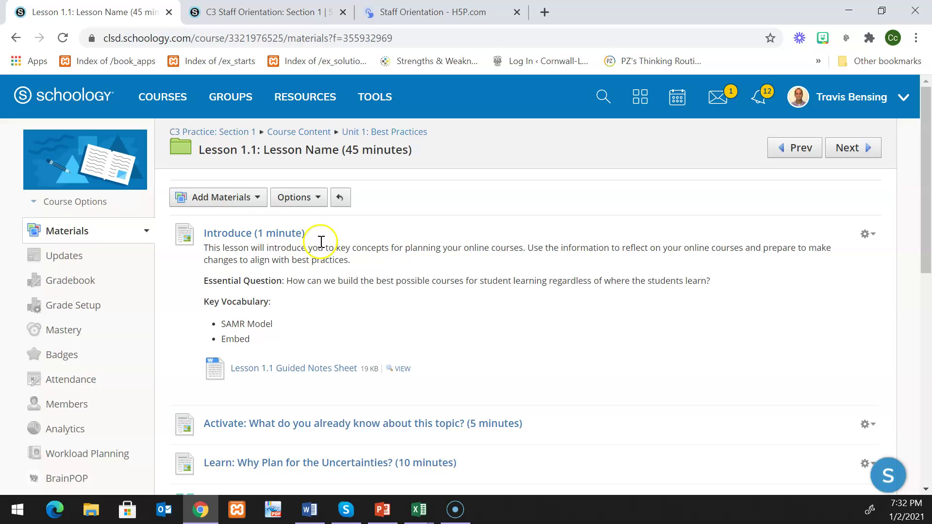
Add a student completion rule to the lesson folder requiring members to view "Activate: What do you already know about this topic?".
click(297, 204)
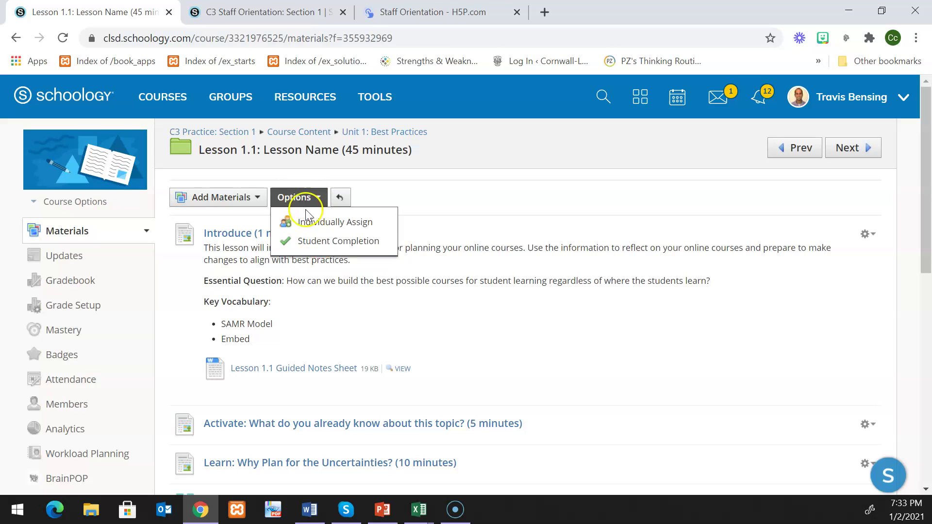
click(310, 242)
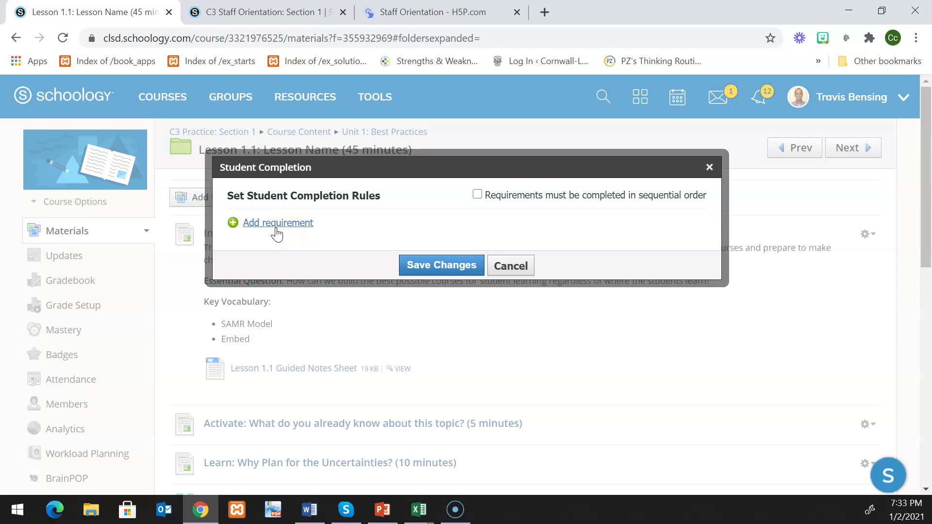
click(276, 224)
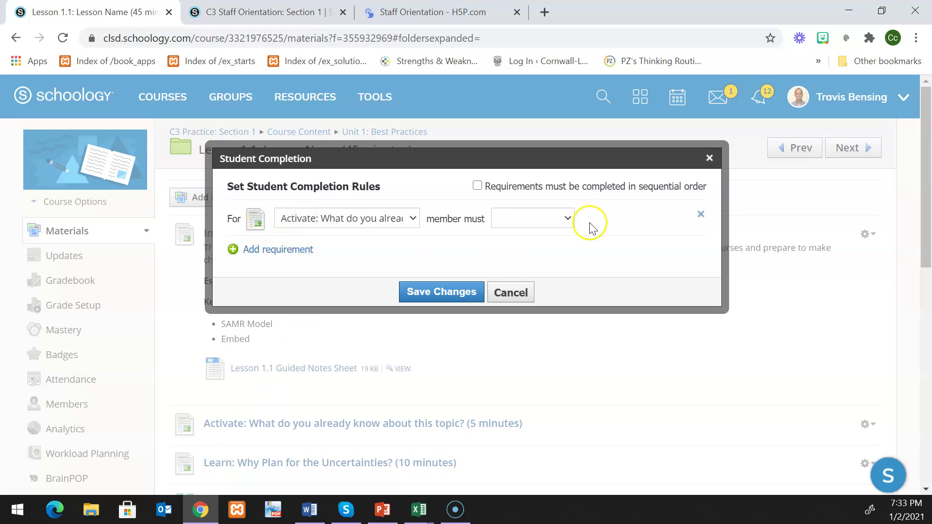
click(569, 224)
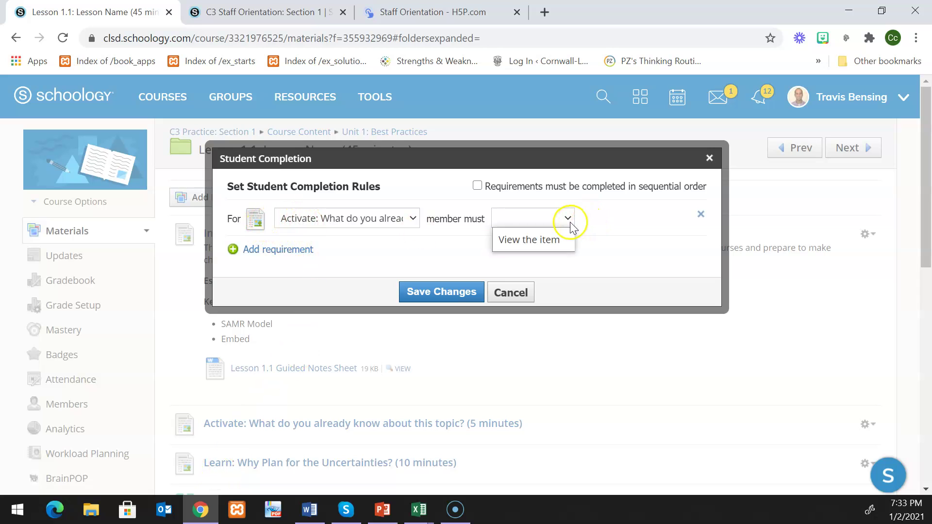
click(534, 239)
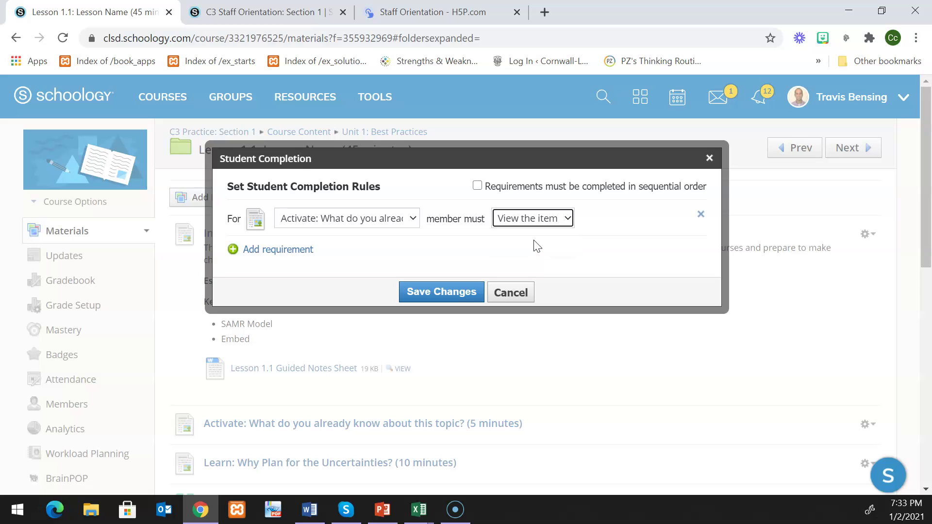
click(498, 250)
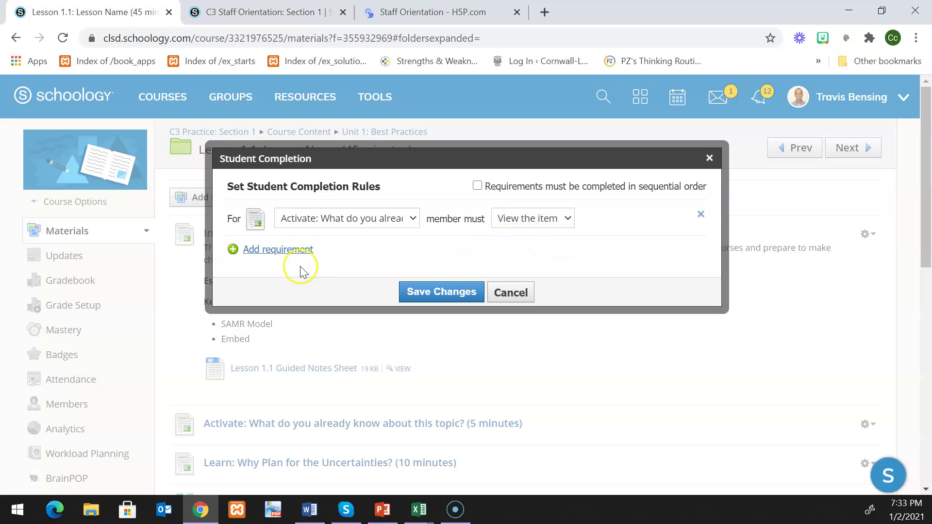
Add a second completion requirement that members must view the item "Learn: Why Plan for the Uncertainties?".
click(290, 249)
click(296, 249)
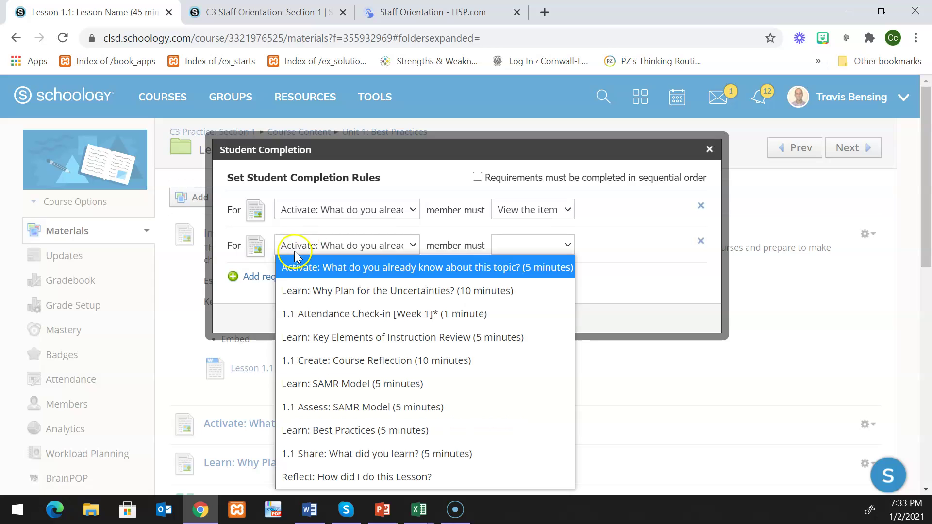
click(308, 291)
click(529, 250)
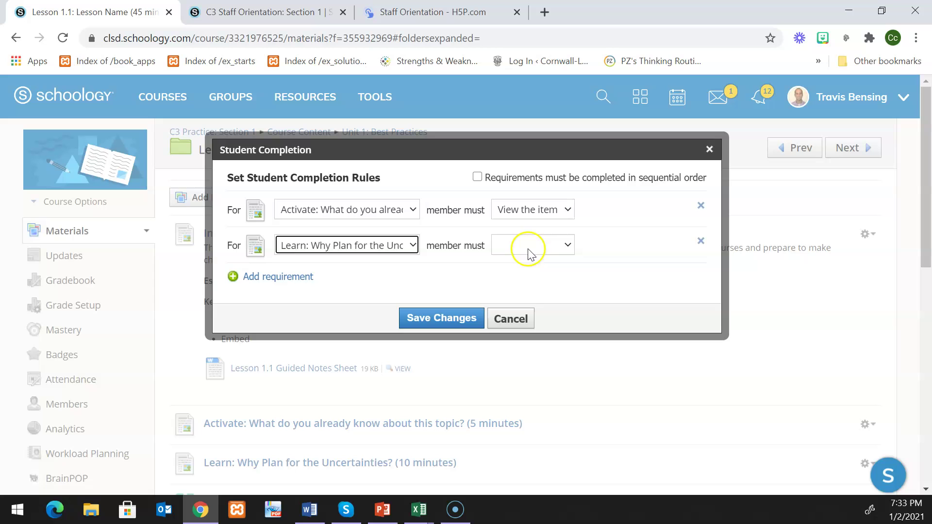
click(530, 267)
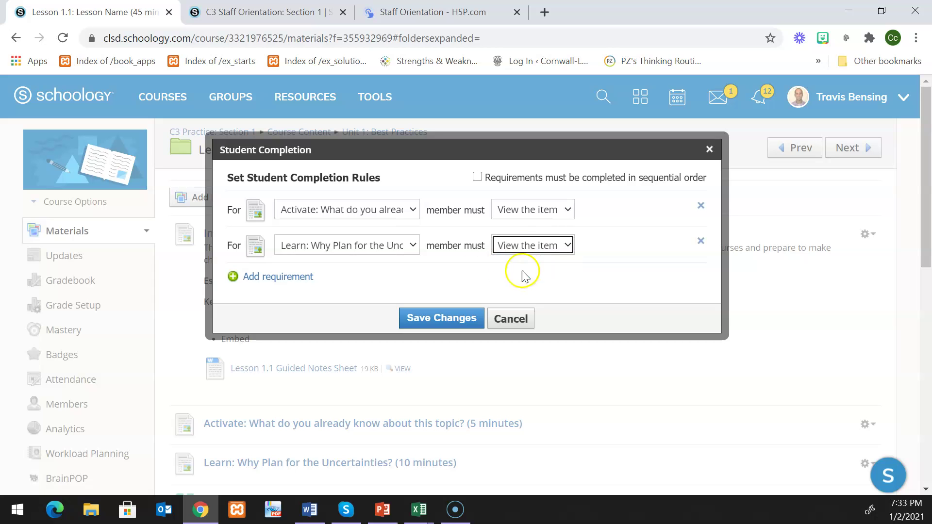
Add a third completion requirement that members must make a submission for "1.1 Attendance Check-in [Week 1]*".
click(248, 276)
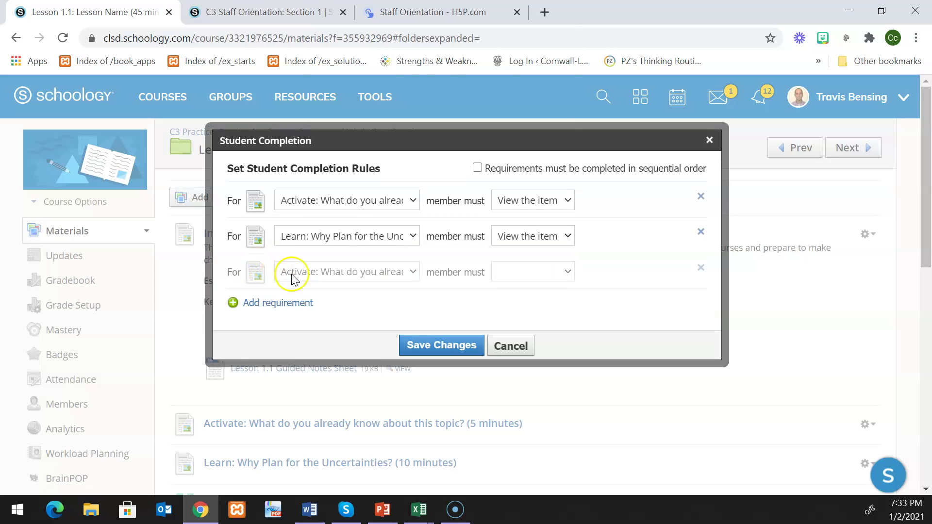
click(312, 273)
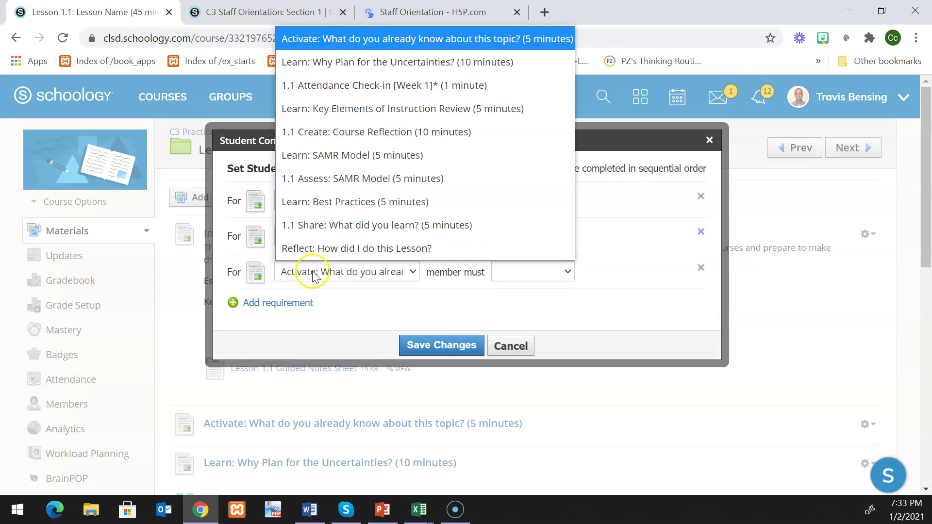
click(323, 92)
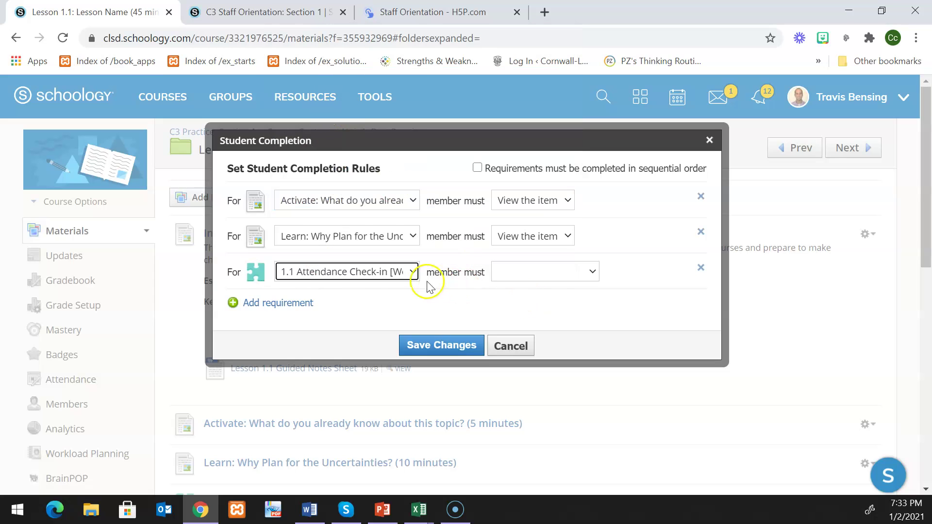
click(503, 277)
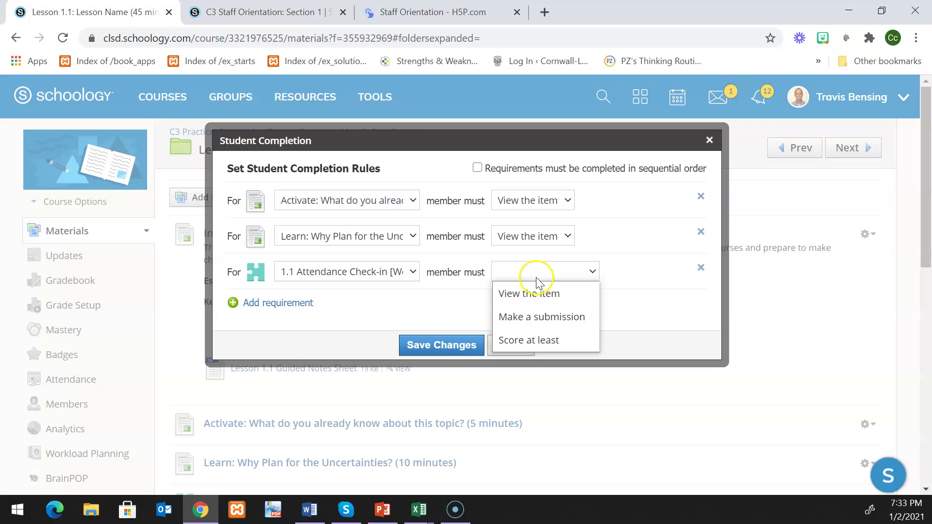
click(522, 318)
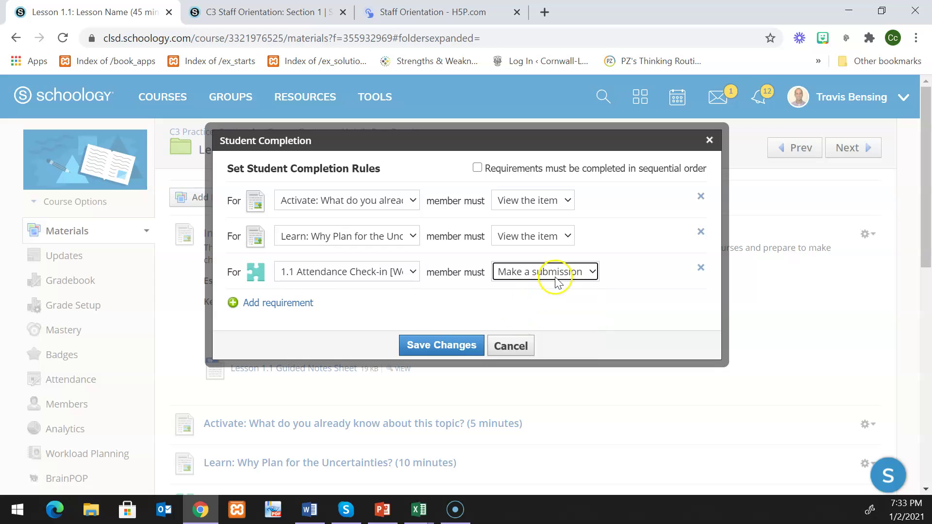
Add a fourth requirement to view "Learn: Key Elements of Instruction Review" and save the completion rules.
click(299, 303)
click(354, 307)
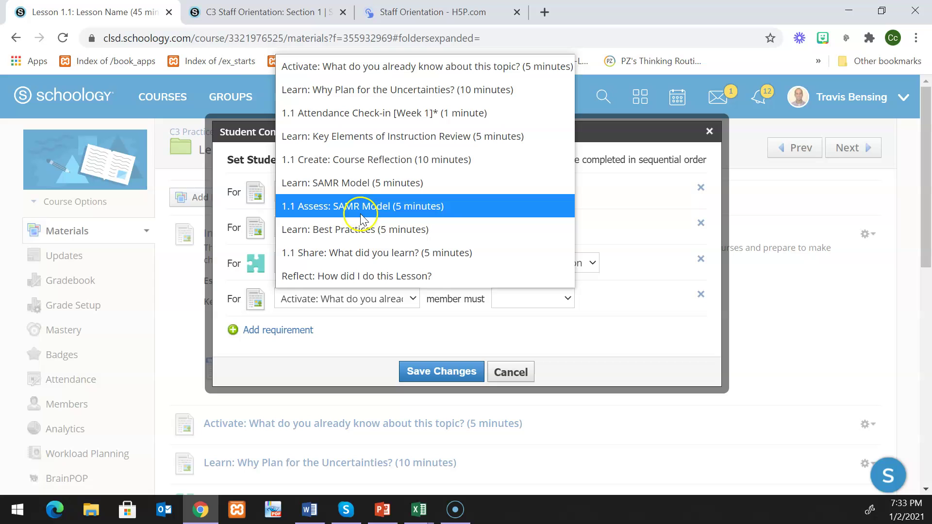
click(406, 136)
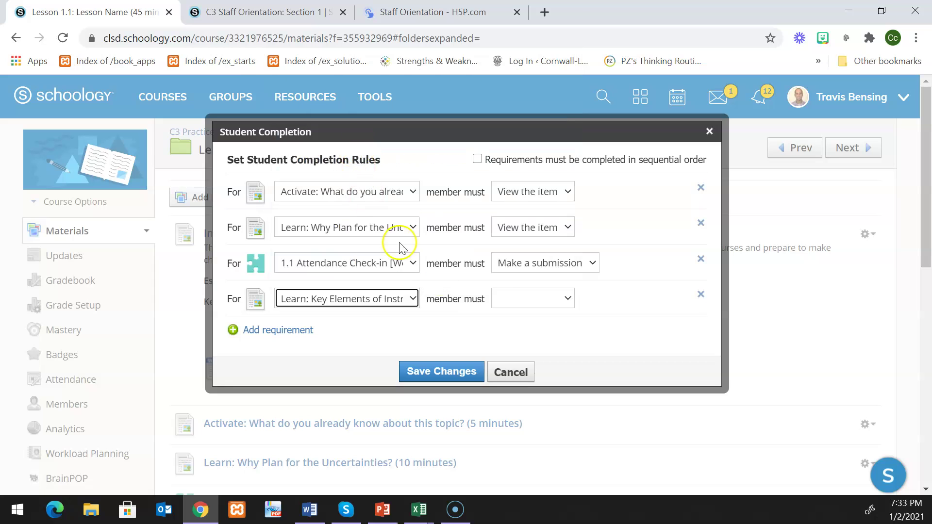
click(500, 300)
click(507, 318)
click(506, 319)
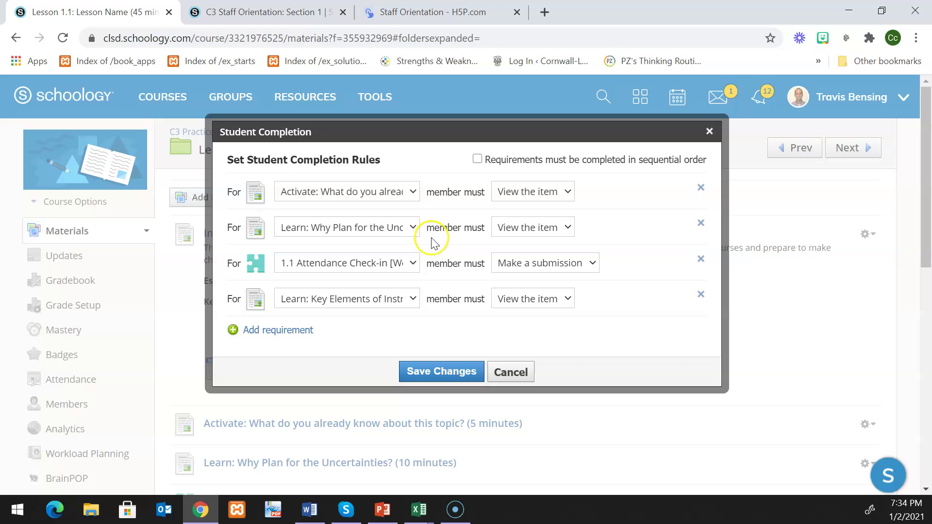
click(428, 381)
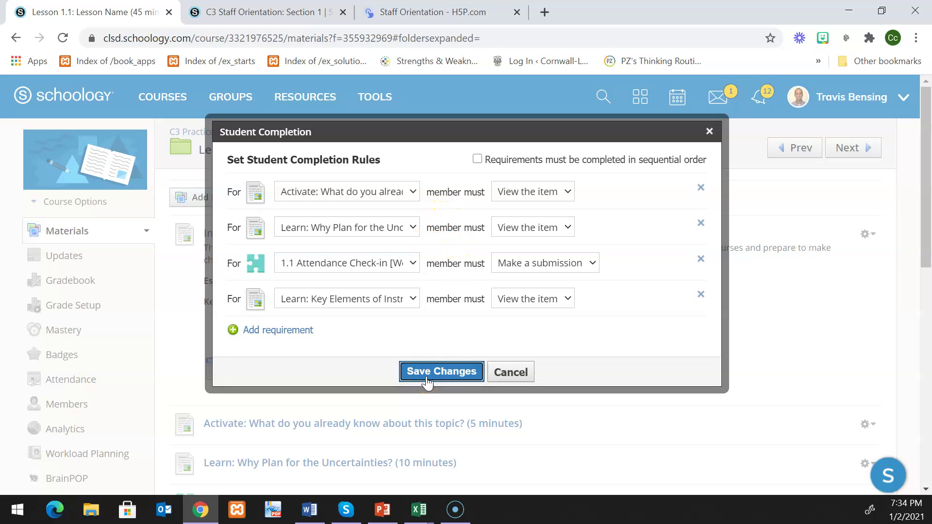
Review the completion requirements listed under the lesson items and examine the enrolled member's item-by-item student progress.
scroll(455, 348, down, 5)
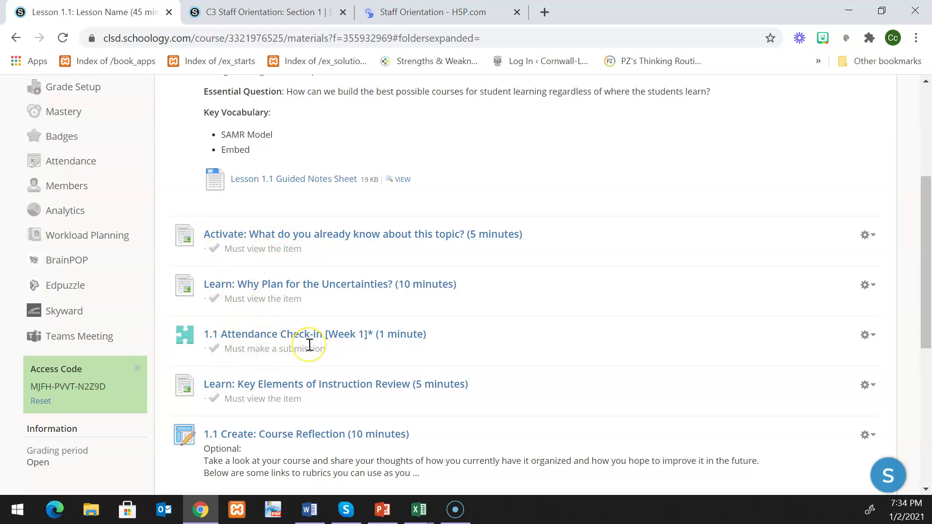
scroll(295, 264, down, 1)
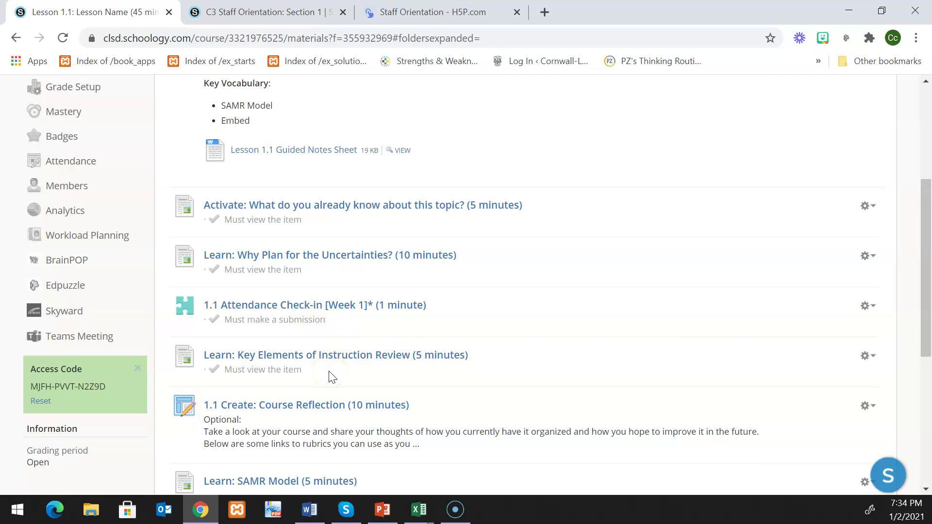
scroll(329, 378, up, 2)
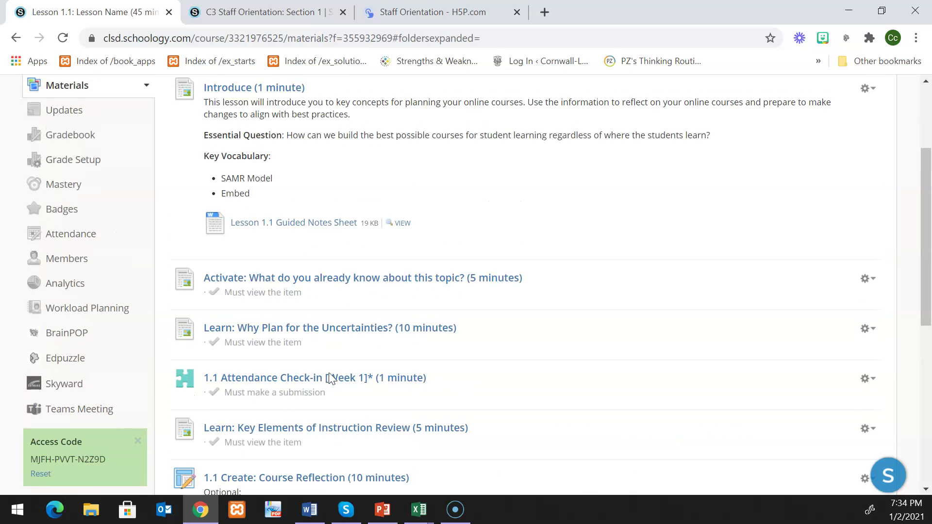
click(241, 342)
scroll(241, 343, up, 3)
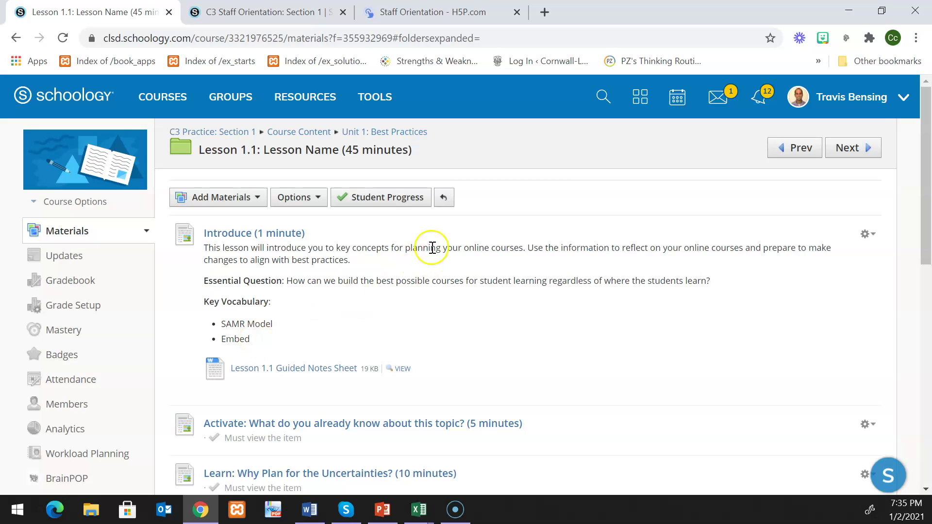
click(399, 204)
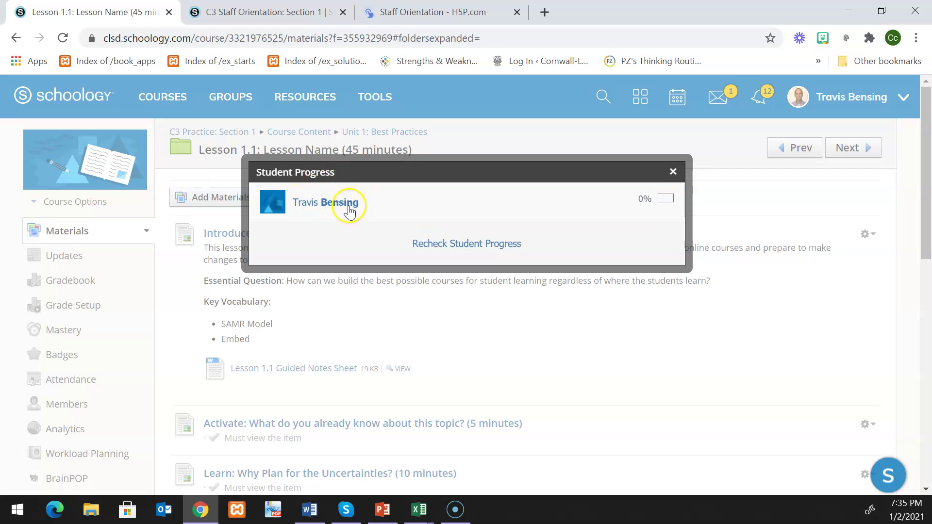
click(350, 209)
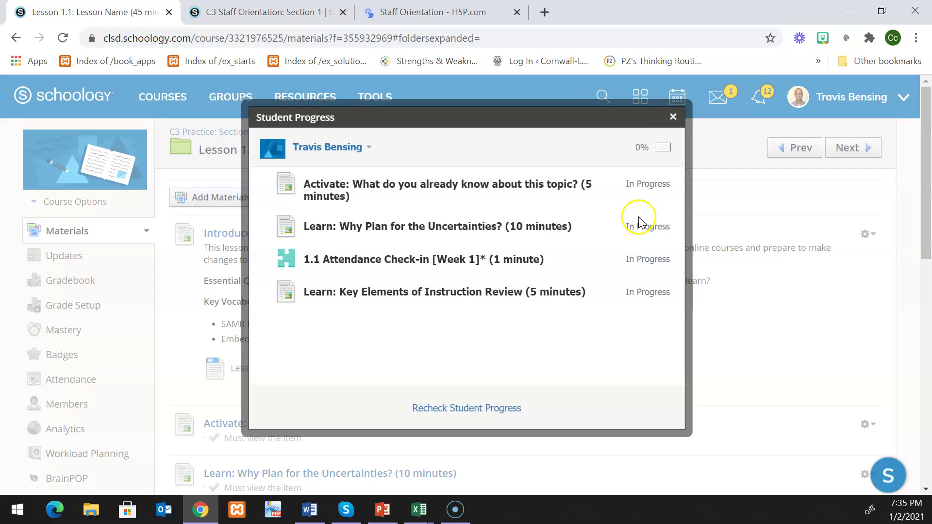
click(673, 116)
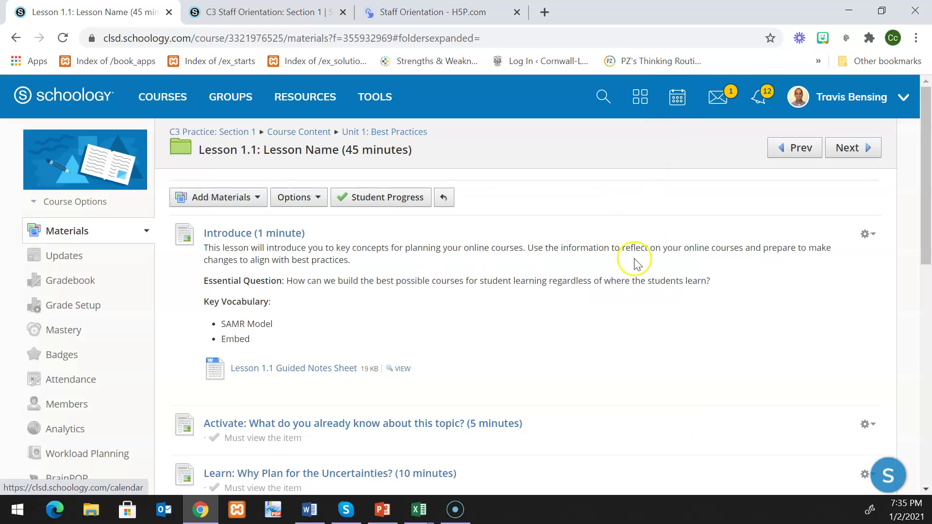